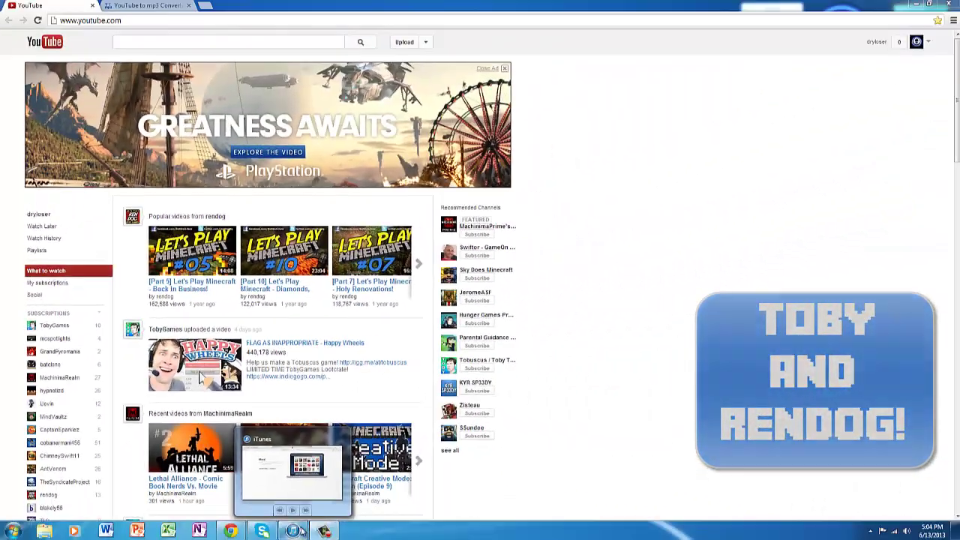
Step: Minimize iTunes so Chrome shows the YouTube home page
{"action": "left_click", "coordinate": [294, 531]}
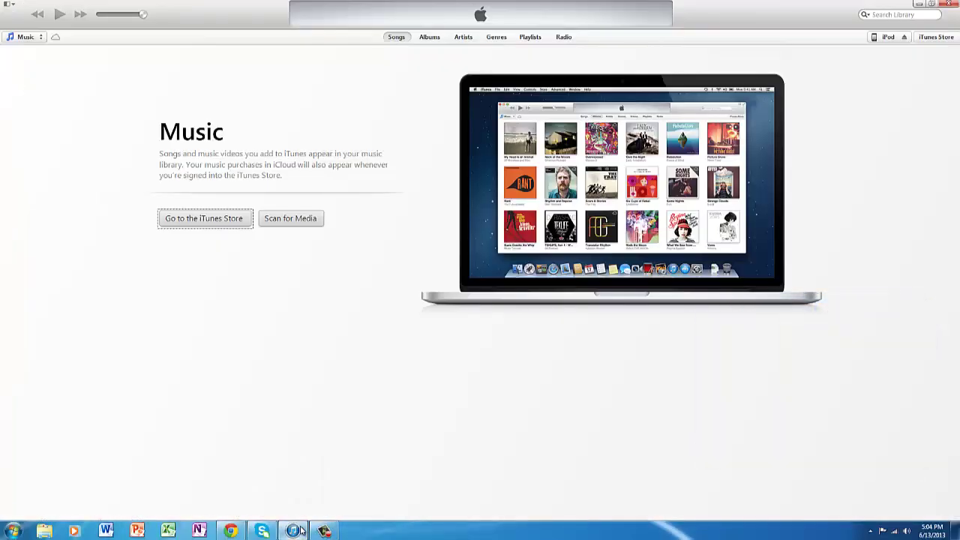
{"action": "left_click", "coordinate": [300, 531]}
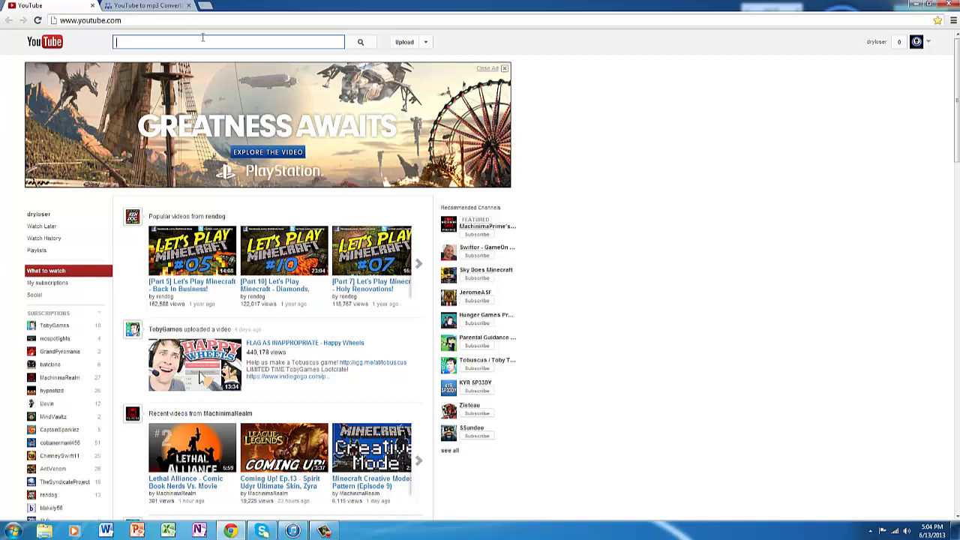
Step: Search YouTube for 'i want to know wat love is' and open the Foreigner lyrics video
{"action": "type", "text": "i"}
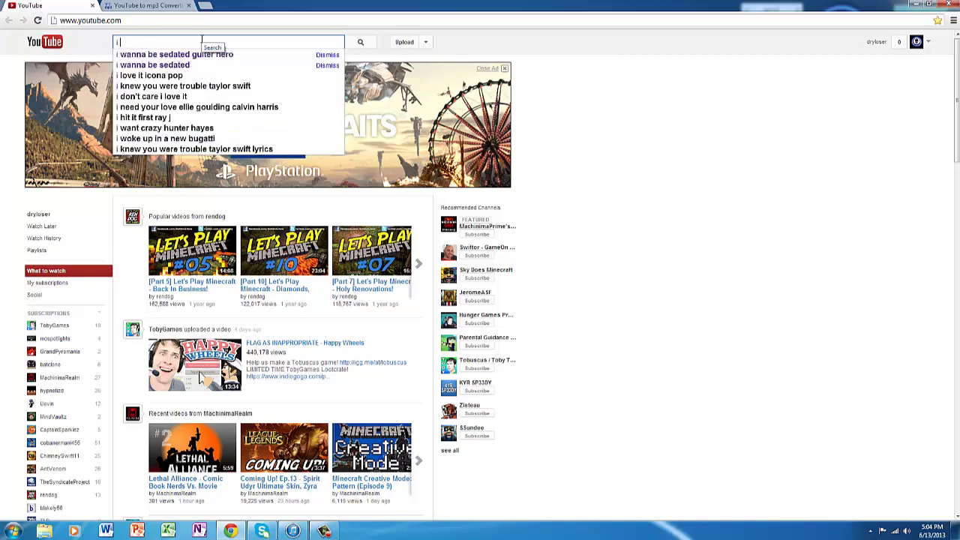
{"action": "type", "text": " want to know wat love is"}
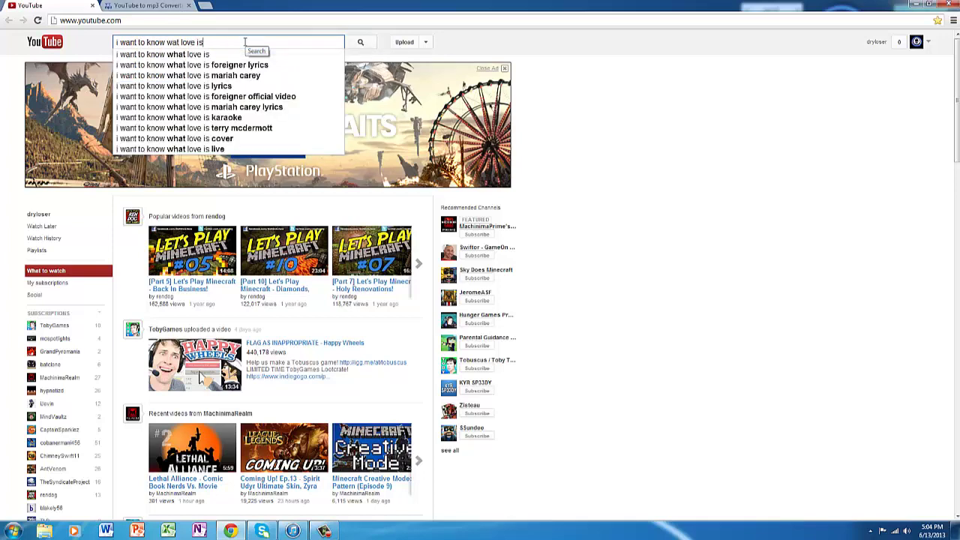
{"action": "left_click", "coordinate": [225, 66]}
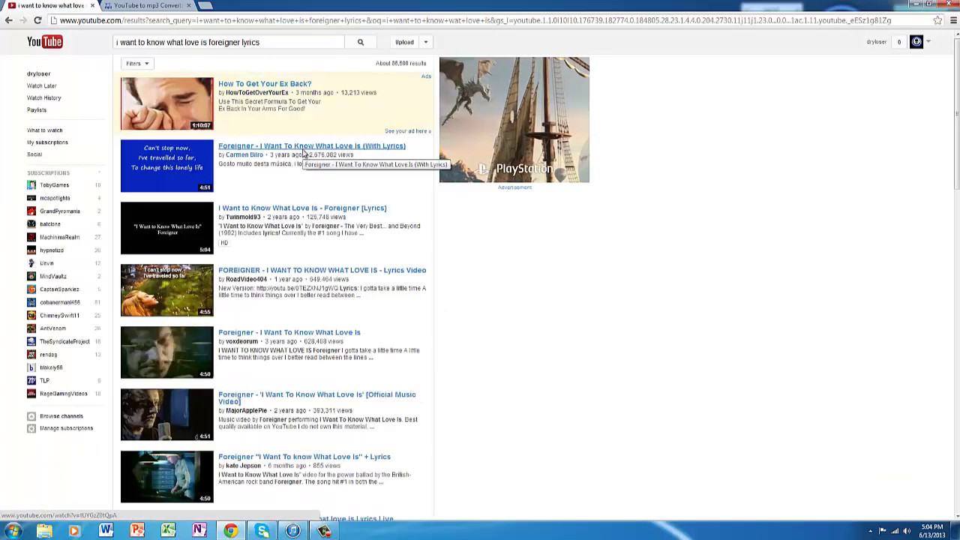
{"action": "left_click", "coordinate": [295, 149]}
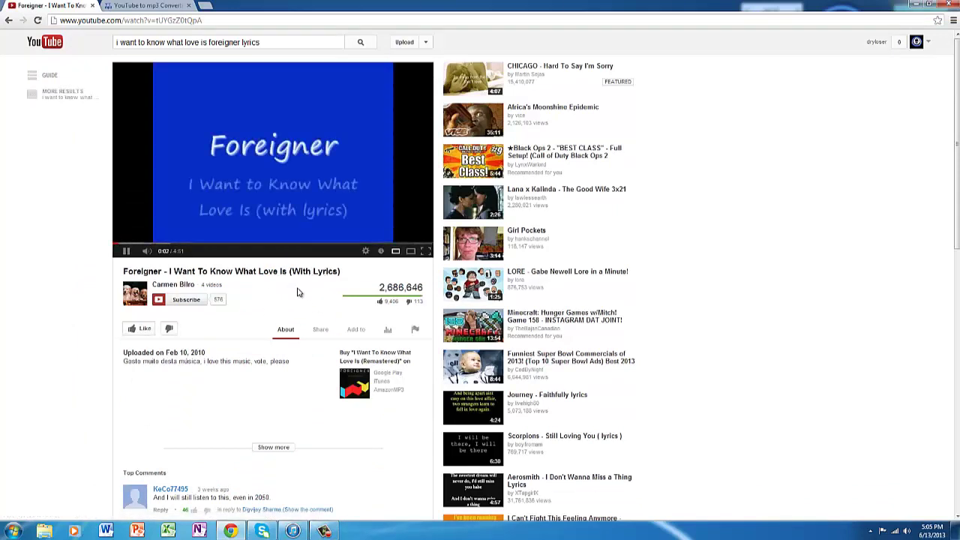
Step: Pause the video and search Google for 'youtube convertet' in a new tab, then close it
{"action": "left_click", "coordinate": [314, 111]}
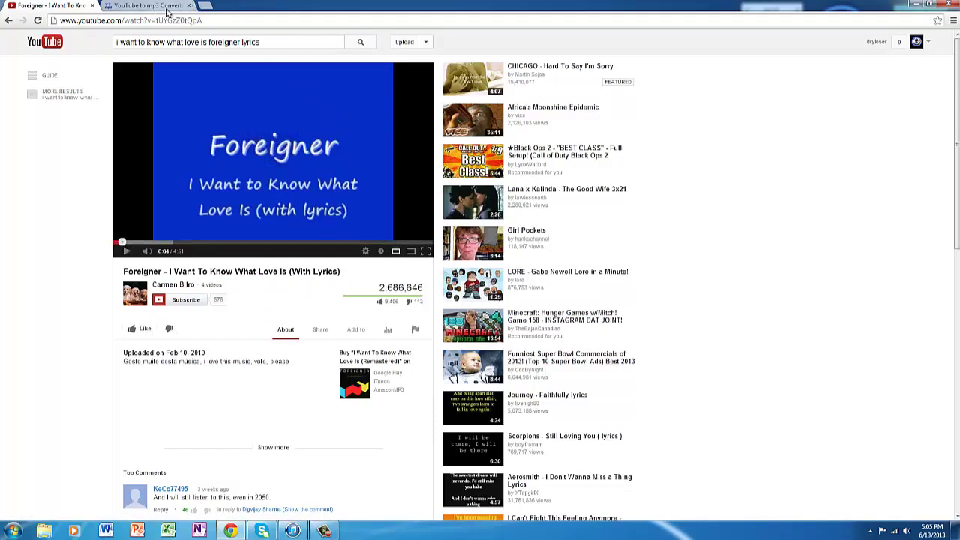
{"action": "left_click", "coordinate": [205, 7]}
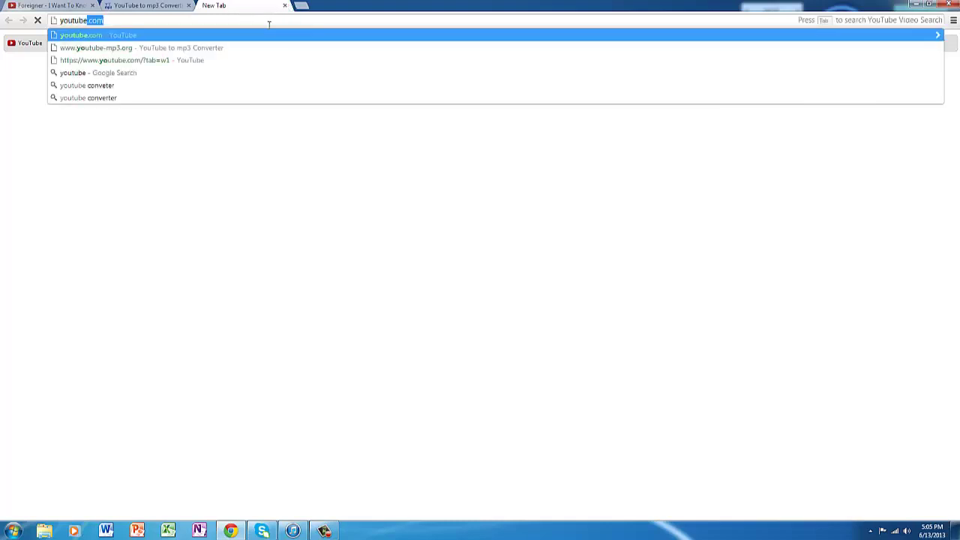
{"action": "type", "text": "rt"}
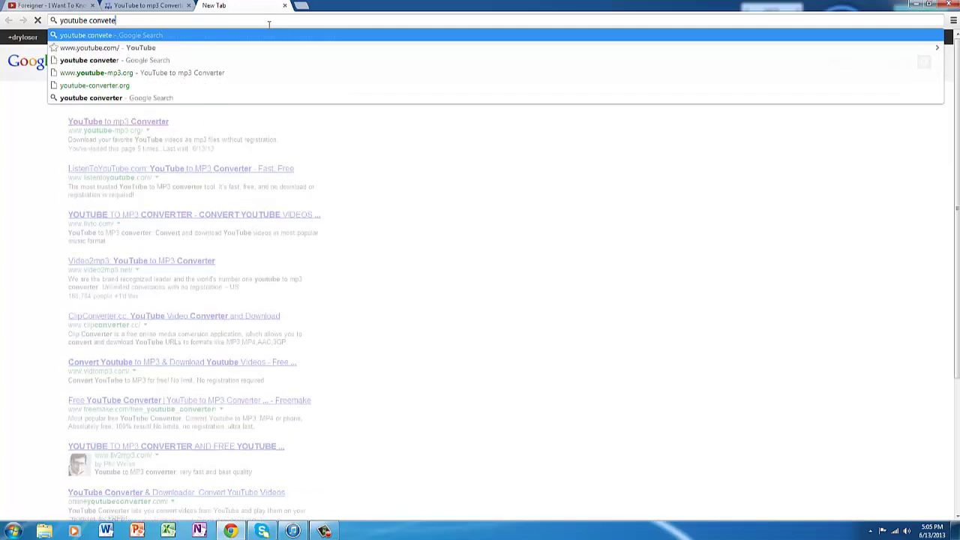
{"action": "type", "text": "et"}
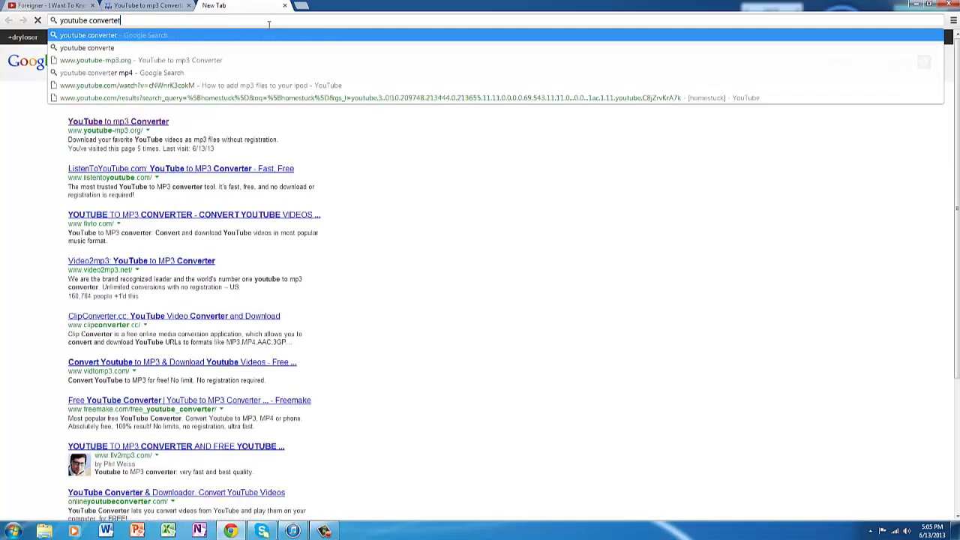
{"action": "key", "text": "Return"}
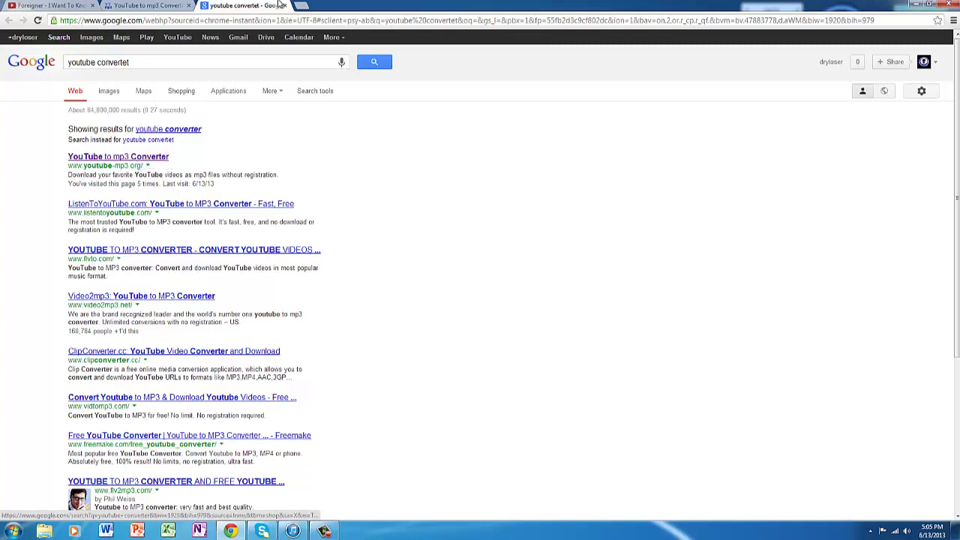
{"action": "left_click", "coordinate": [285, 5]}
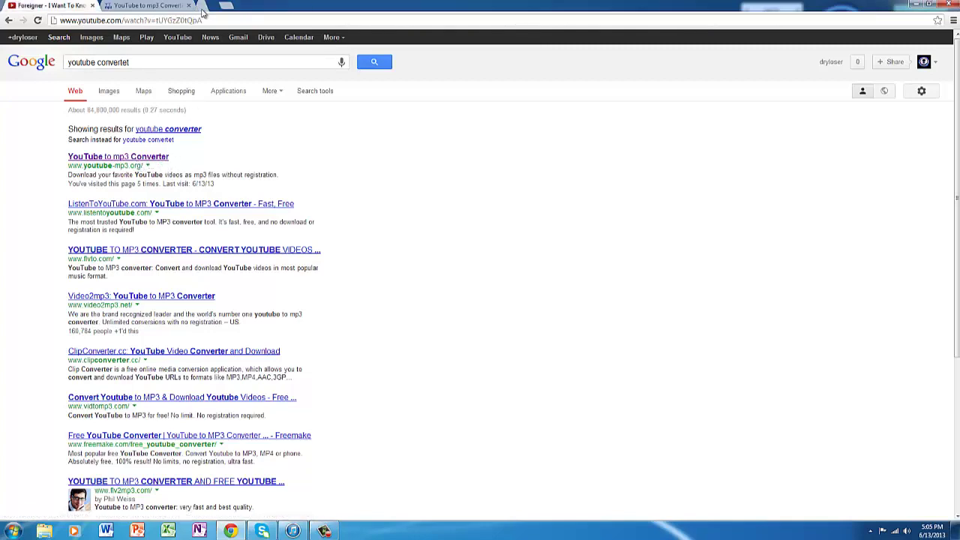
Step: Clear the old link from the youtube-mp3.org converter's URL field
{"action": "left_click", "coordinate": [147, 8]}
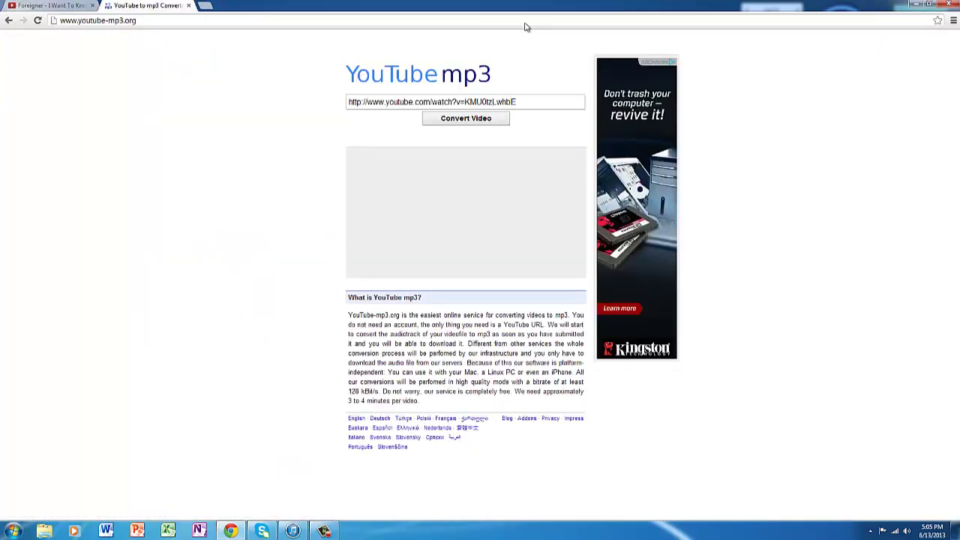
{"action": "left_click", "coordinate": [436, 96]}
{"action": "key", "text": "BackSpace"}
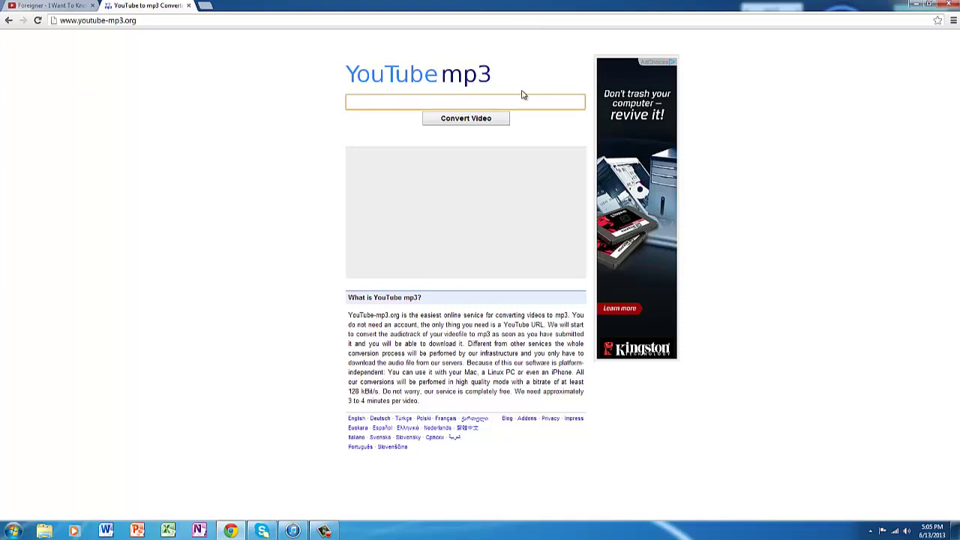
Step: Copy the Foreigner video's URL from the address bar and return to the converter tab
{"action": "left_click", "coordinate": [60, 7]}
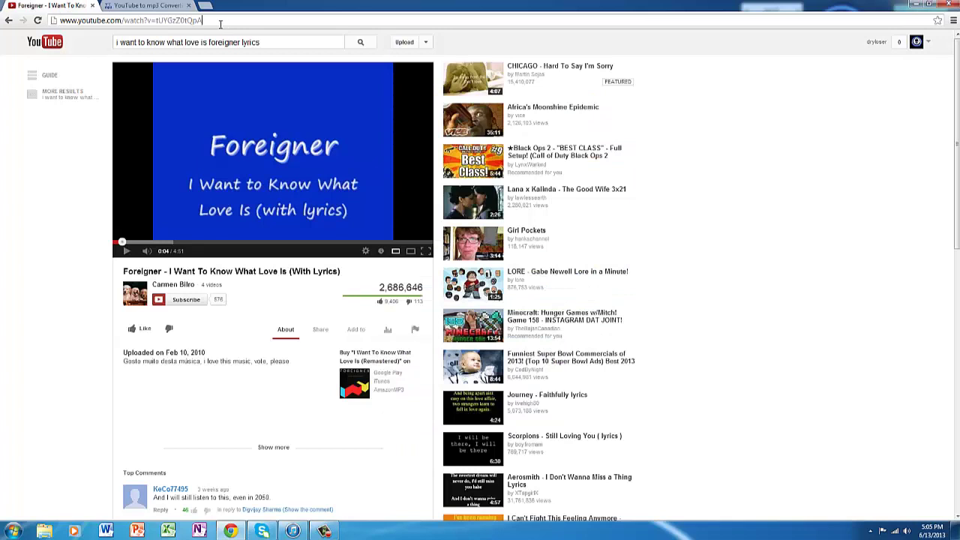
{"action": "mouse_move", "coordinate": [220, 24]}
{"action": "left_mouse_down"}
{"action": "mouse_move", "coordinate": [90, 34]}
{"action": "mouse_move", "coordinate": [58, 23]}
{"action": "left_mouse_up"}
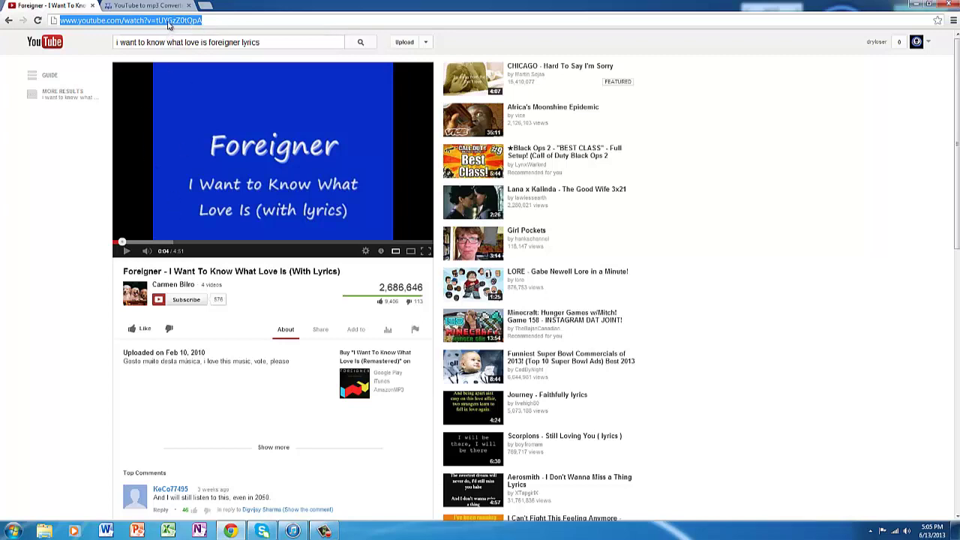
{"action": "right_click", "coordinate": [168, 24]}
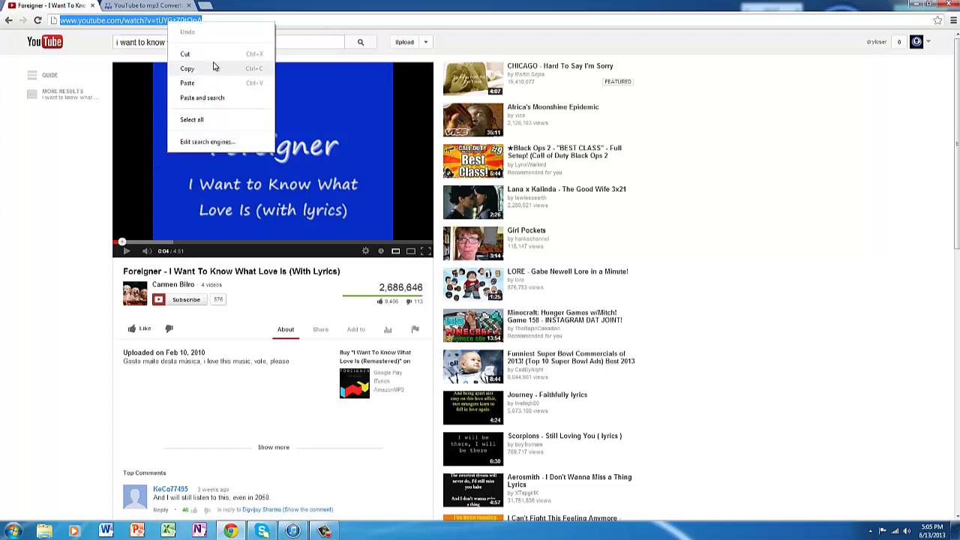
{"action": "left_click", "coordinate": [230, 21]}
{"action": "left_click_drag", "start_coordinate": [231, 21], "coordinate": [3, 58]}
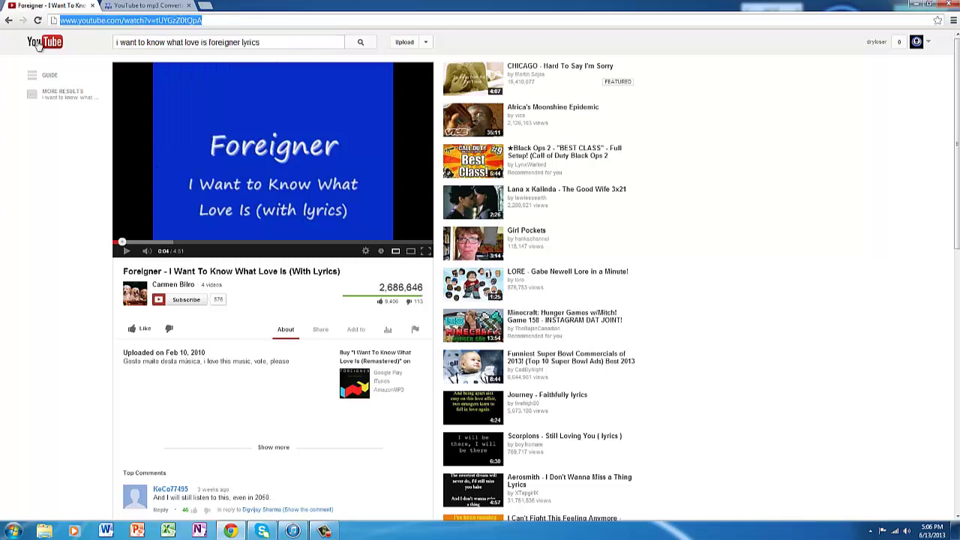
{"action": "left_click", "coordinate": [153, 7]}
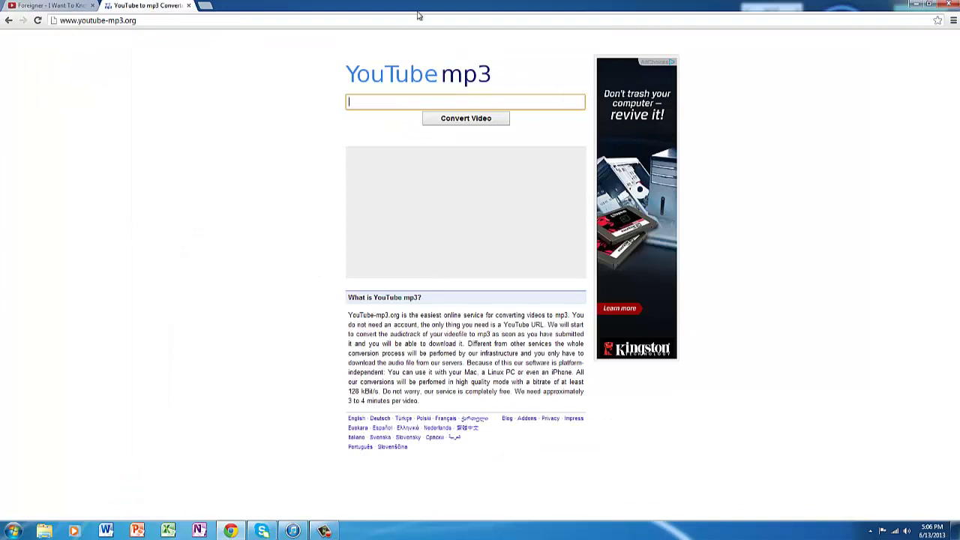
Step: Paste the Foreigner video link into YouTube mp3, convert it, and download the MP3
{"action": "type", "text": "http://www.youtube.com/watch?v=tUYGzZ0tQpA"}
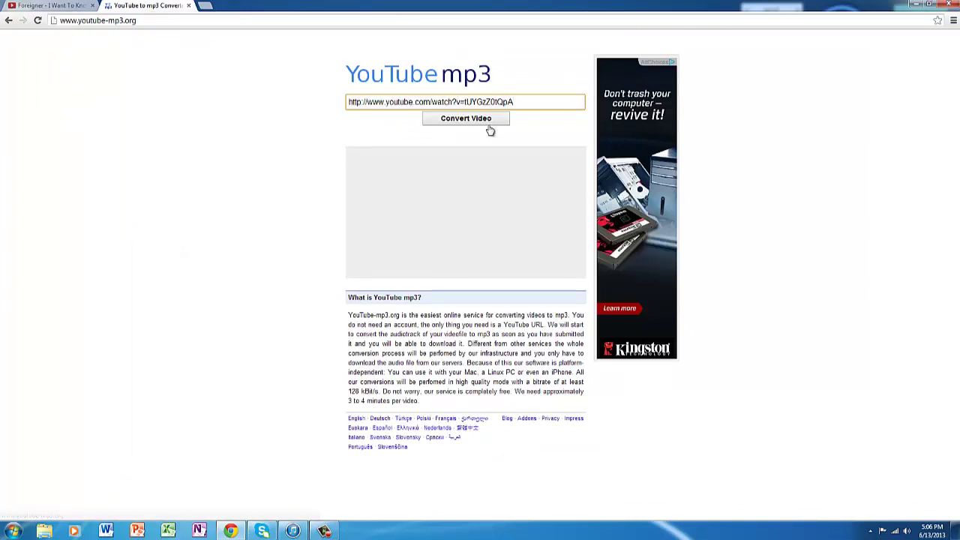
{"action": "left_click", "coordinate": [485, 122]}
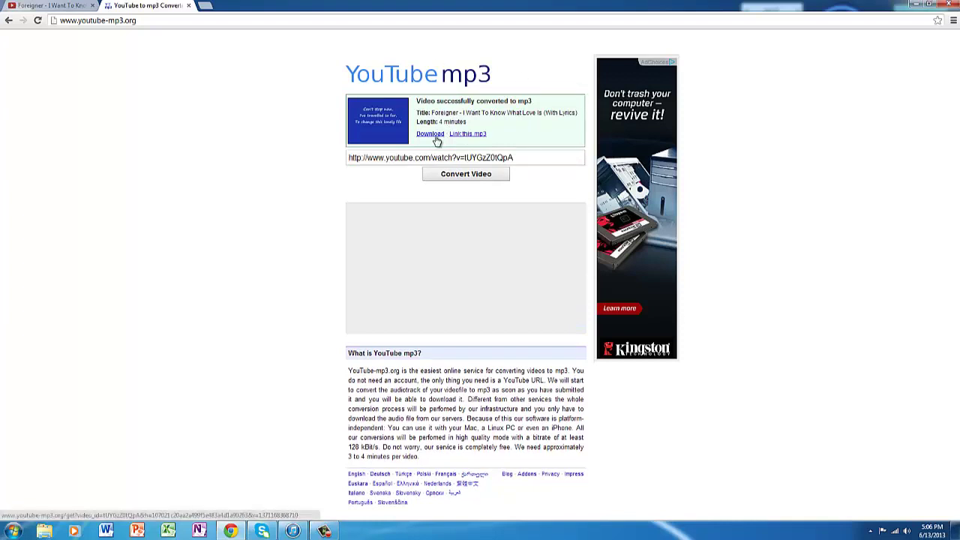
{"action": "left_click", "coordinate": [433, 136]}
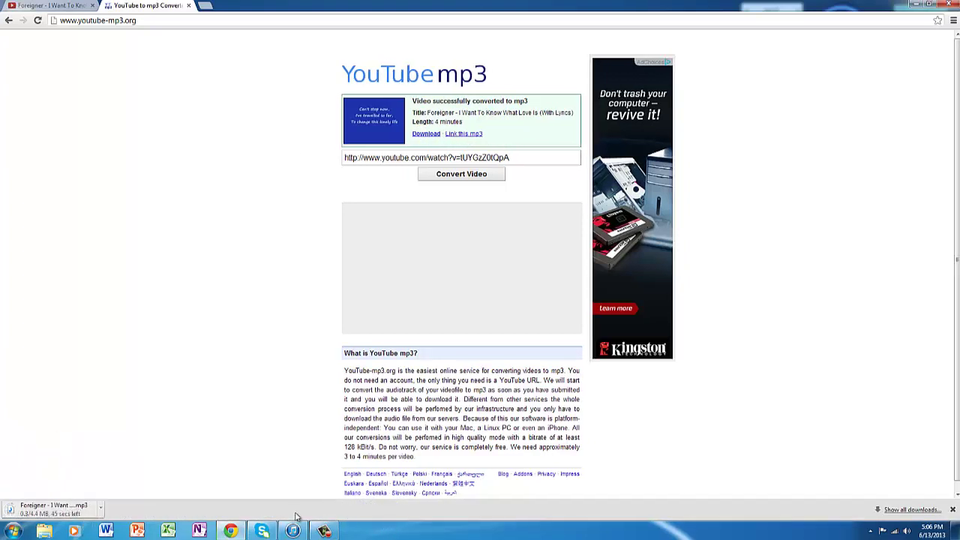
Step: Hide the browser and select the downloaded 4.4 MB Foreigner MP3 on the desktop
{"action": "left_click", "coordinate": [230, 531]}
{"action": "left_click", "coordinate": [230, 456]}
{"action": "mouse_move", "coordinate": [231, 530]}
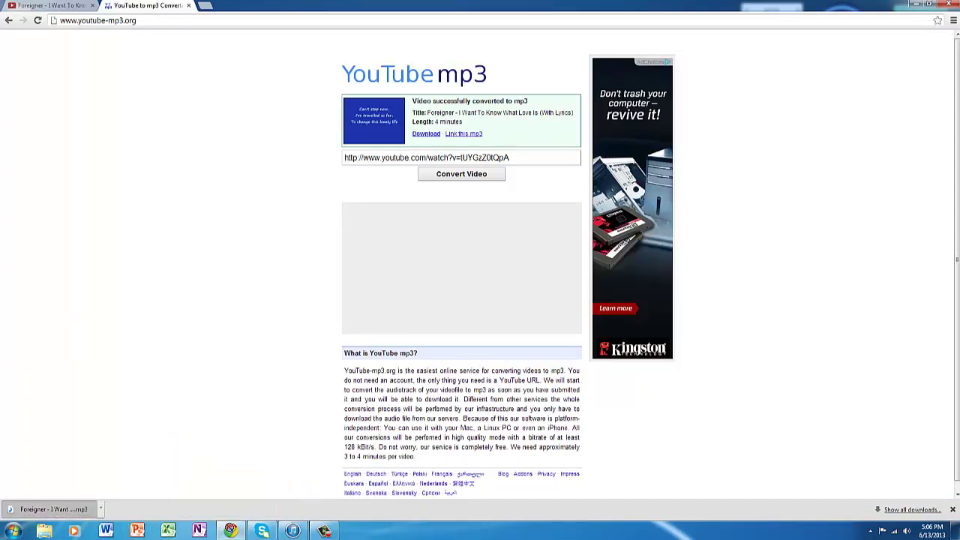
{"action": "key", "text": "super+d"}
{"action": "left_click", "coordinate": [211, 248]}
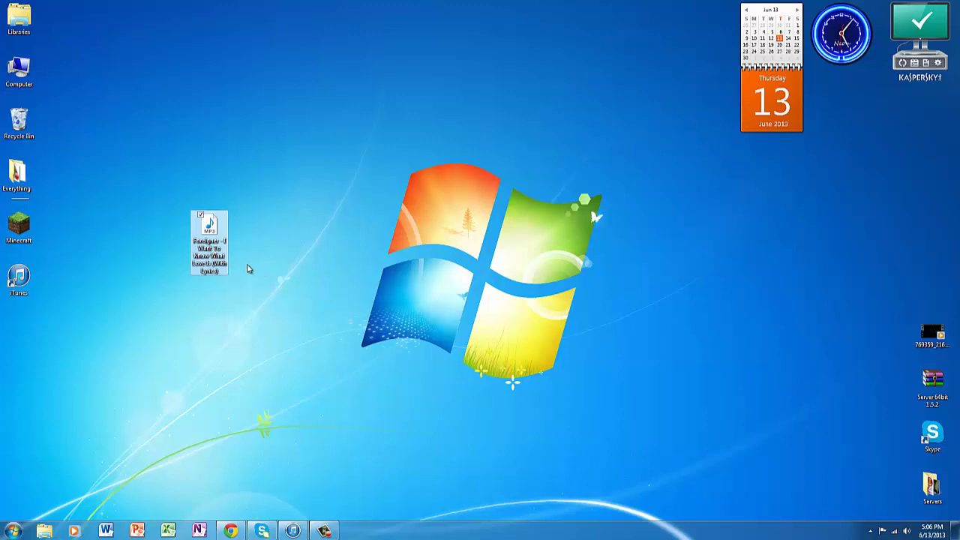
Step: Bring iTunes forward, leave the iTunes Store, and return to the empty Music library
{"action": "left_click", "coordinate": [294, 533]}
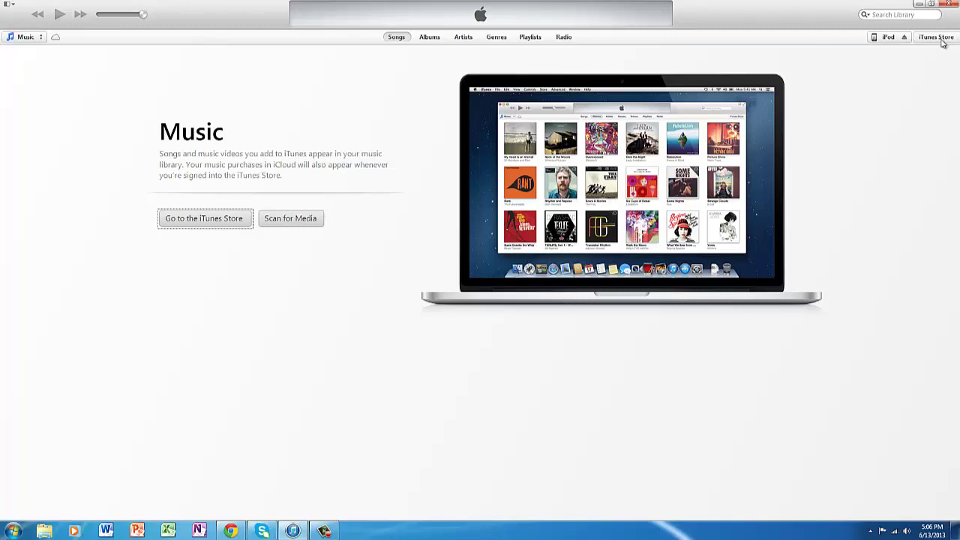
{"action": "left_click", "coordinate": [941, 39]}
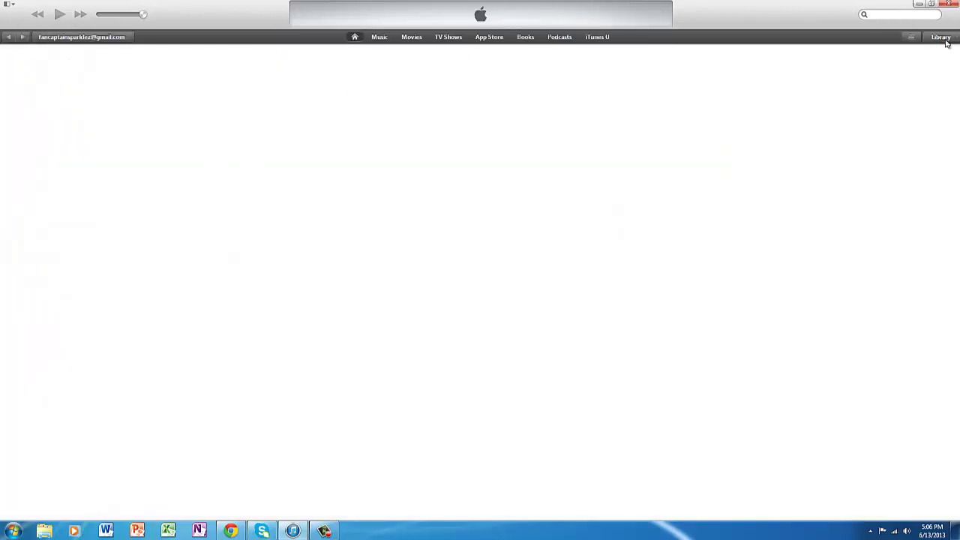
{"action": "left_click", "coordinate": [911, 38]}
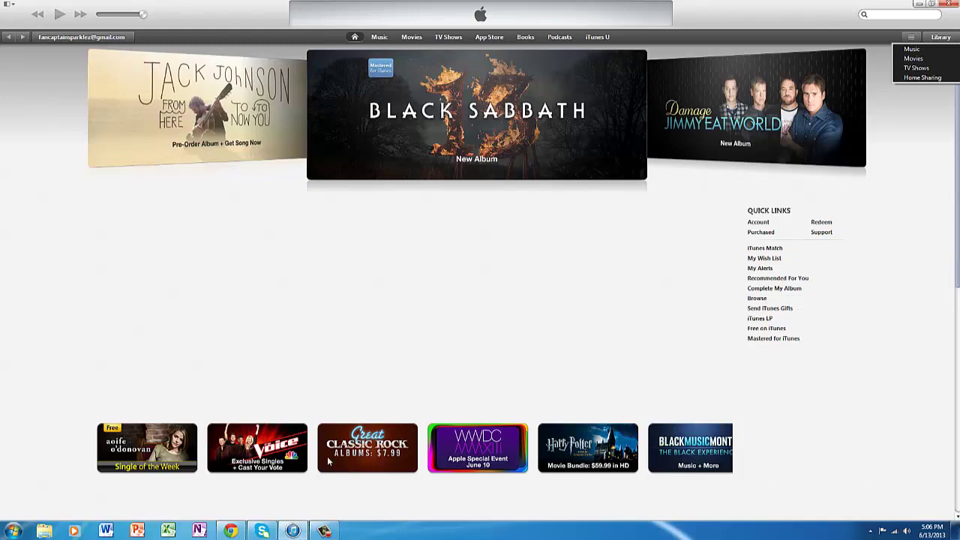
{"action": "left_click", "coordinate": [231, 531]}
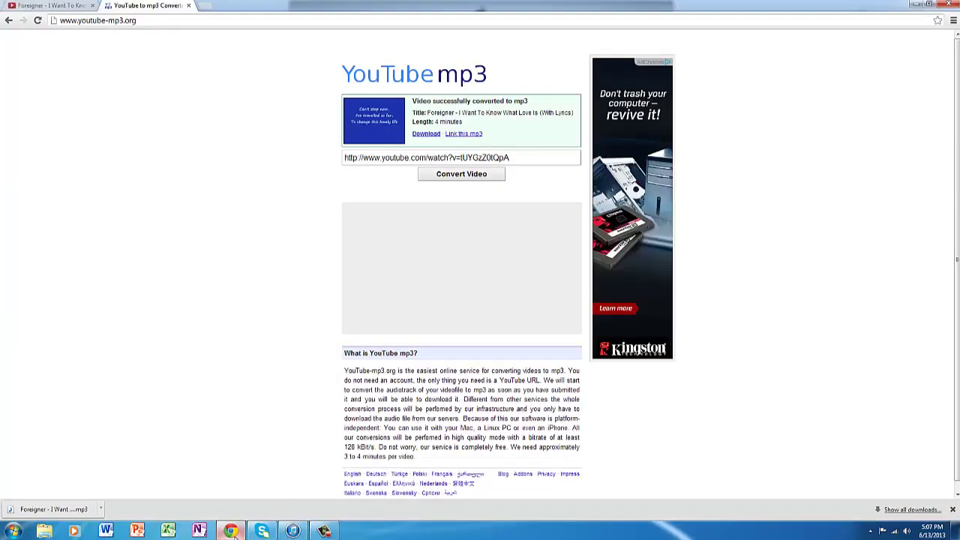
{"action": "left_click", "coordinate": [231, 531]}
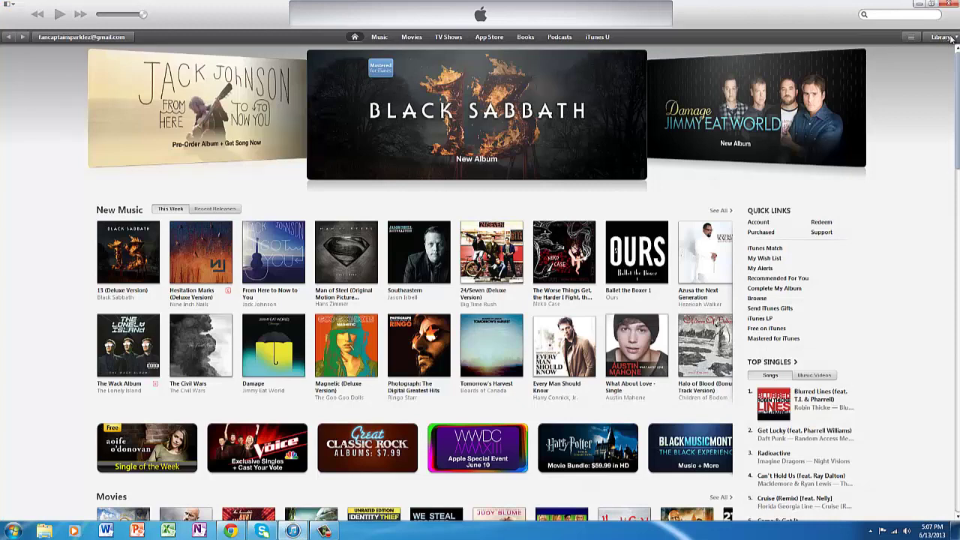
{"action": "left_click", "coordinate": [941, 36]}
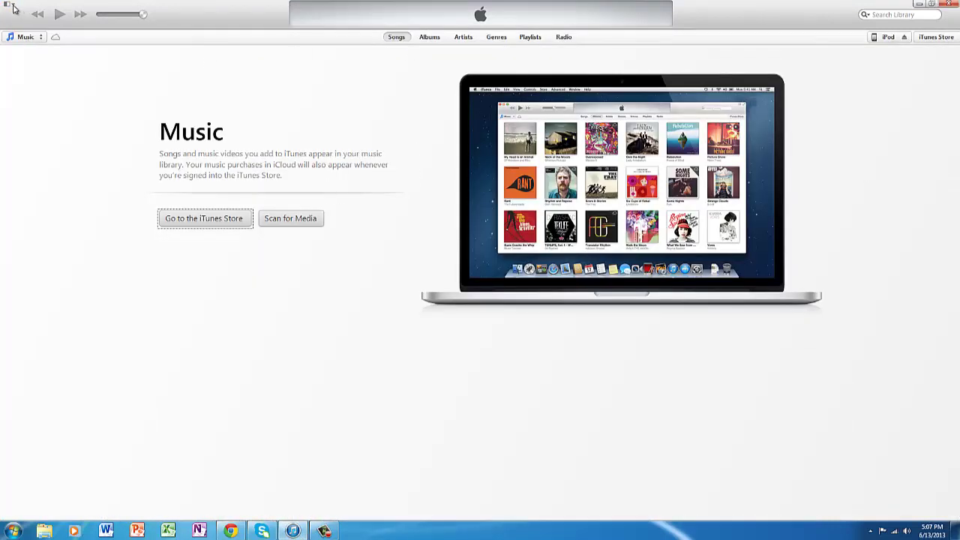
Step: Add the Foreigner MP3 from the Desktop folder through Add File to Library
{"action": "left_click", "coordinate": [12, 6]}
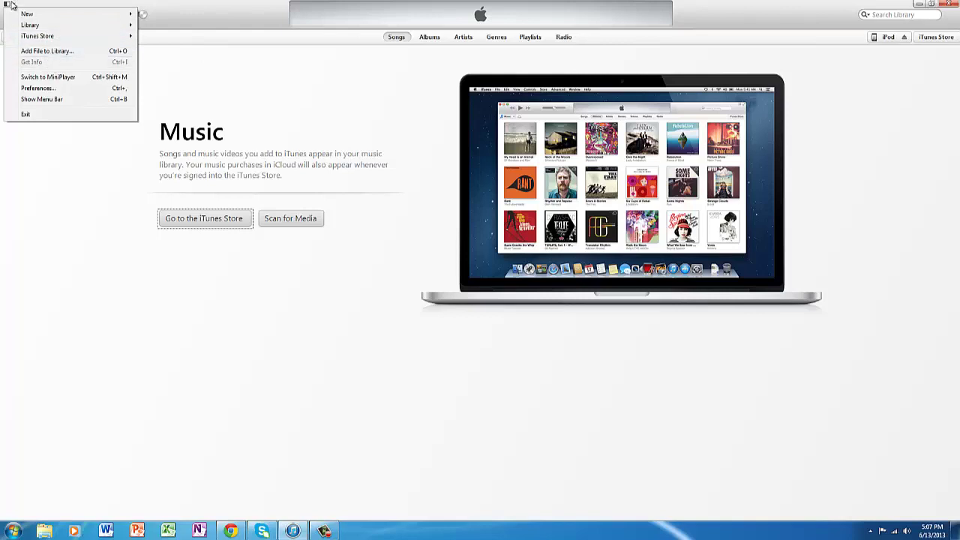
{"action": "left_click", "coordinate": [55, 56]}
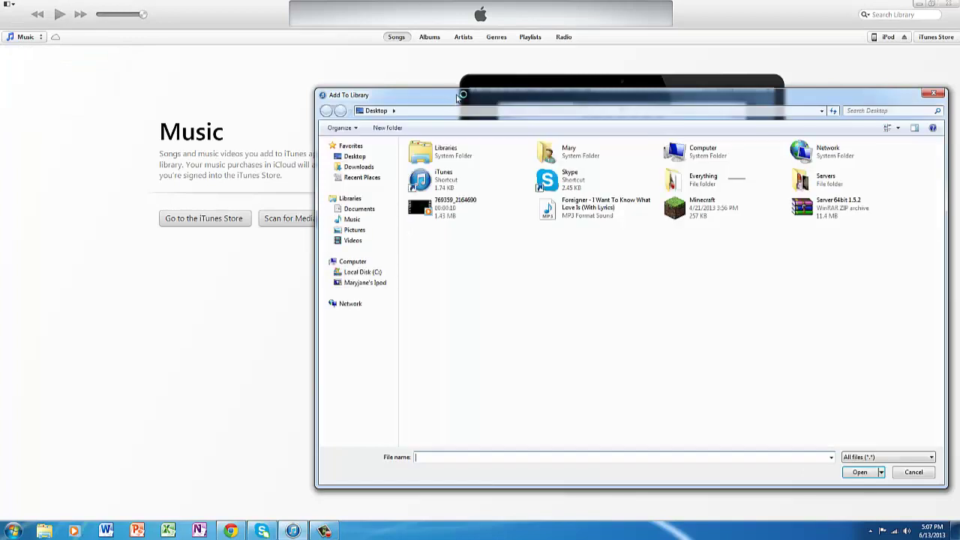
{"action": "mouse_move", "coordinate": [448, 102]}
{"action": "left_mouse_down"}
{"action": "mouse_move", "coordinate": [364, 131]}
{"action": "mouse_move", "coordinate": [364, 78]}
{"action": "left_mouse_up"}
{"action": "mouse_move", "coordinate": [811, 239]}
{"action": "left_mouse_down"}
{"action": "mouse_move", "coordinate": [321, 140]}
{"action": "mouse_move", "coordinate": [337, 103]}
{"action": "left_mouse_up"}
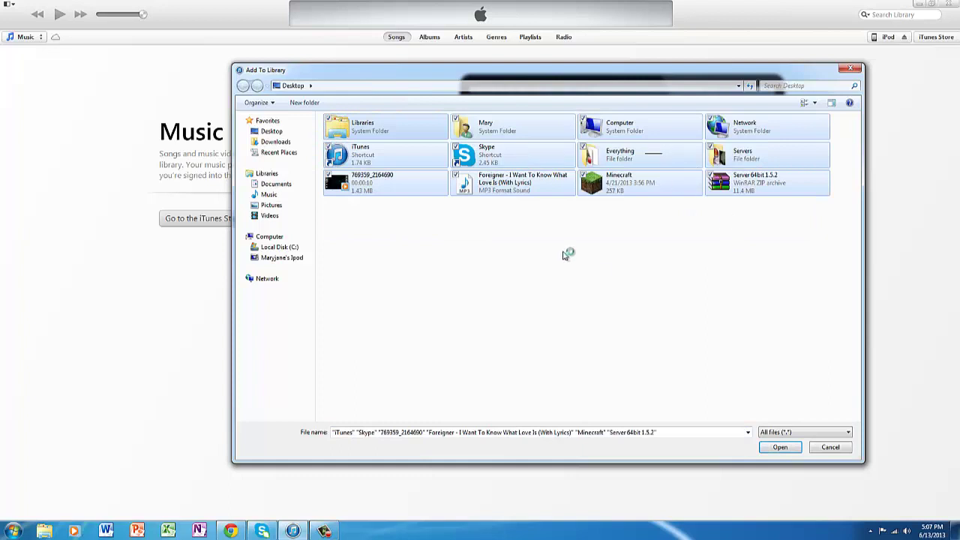
{"action": "left_click", "coordinate": [460, 251]}
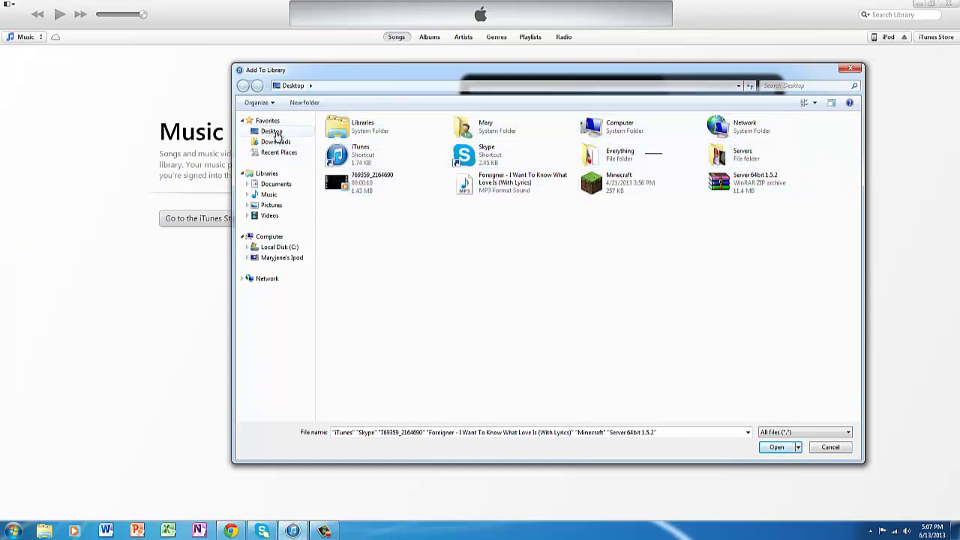
{"action": "left_click", "coordinate": [278, 133]}
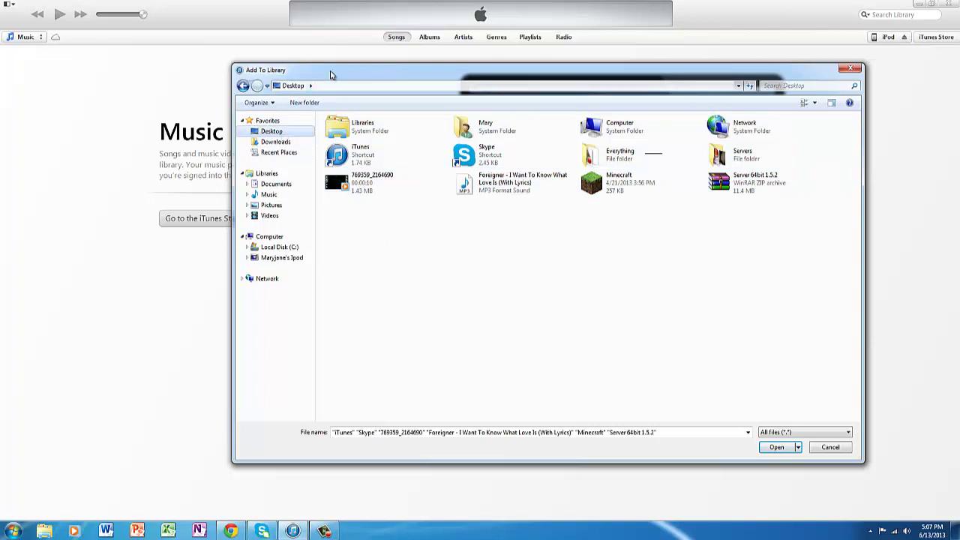
{"action": "left_click", "coordinate": [519, 189]}
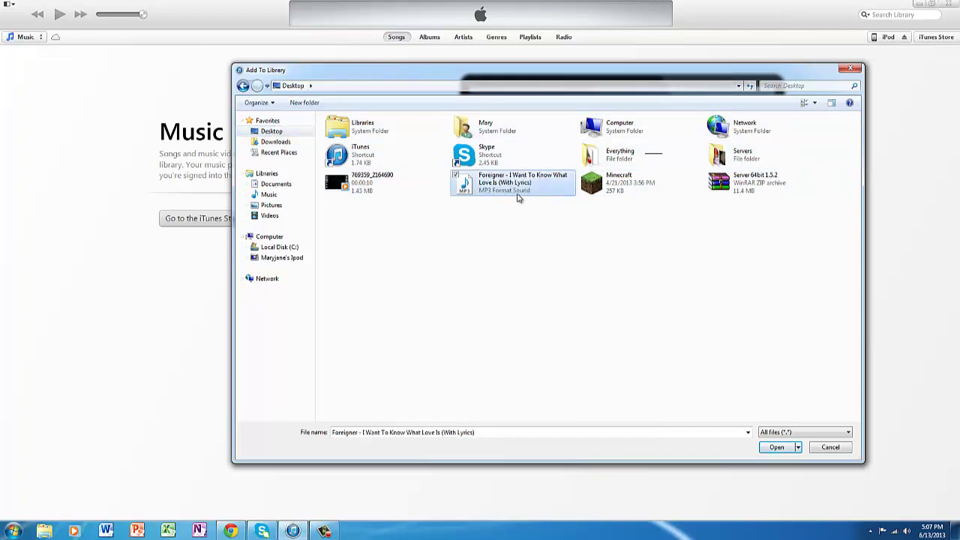
{"action": "left_click", "coordinate": [777, 447]}
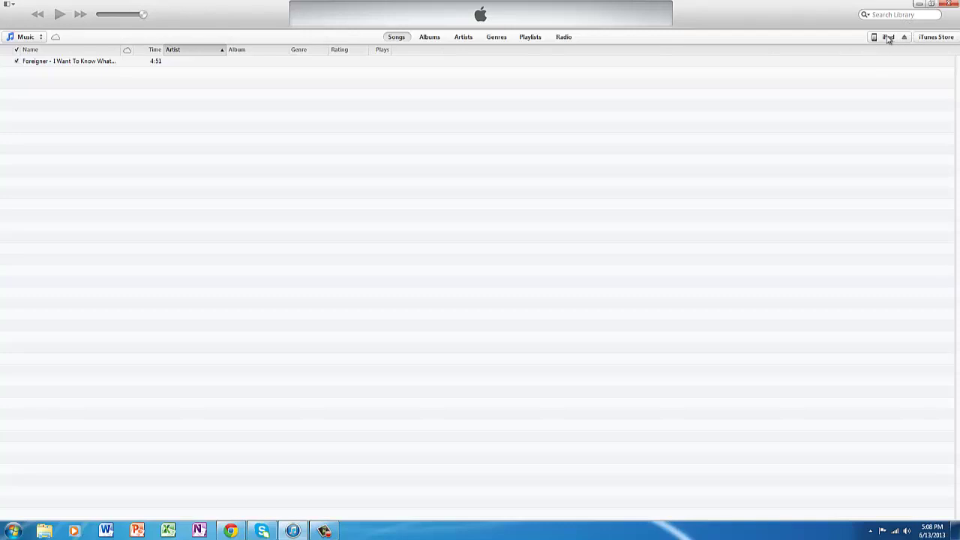
Step: Drag the Foreigner song row onto the connected iPod in the Devices sidebar
{"action": "mouse_move", "coordinate": [73, 69]}
{"action": "mouse_move", "coordinate": [59, 65]}
{"action": "left_mouse_down"}
{"action": "mouse_move", "coordinate": [178, 82]}
{"action": "mouse_move", "coordinate": [654, 104]}
{"action": "mouse_move", "coordinate": [778, 98]}
{"action": "mouse_move", "coordinate": [827, 109]}
{"action": "mouse_move", "coordinate": [232, 60]}
{"action": "mouse_move", "coordinate": [136, 71]}
{"action": "mouse_move", "coordinate": [791, 131]}
{"action": "mouse_move", "coordinate": [887, 84]}
{"action": "mouse_move", "coordinate": [870, 71]}
{"action": "mouse_move", "coordinate": [888, 70]}
{"action": "mouse_move", "coordinate": [880, 79]}
{"action": "mouse_move", "coordinate": [892, 64]}
{"action": "mouse_move", "coordinate": [881, 78]}
{"action": "mouse_move", "coordinate": [884, 66]}
{"action": "left_mouse_up"}
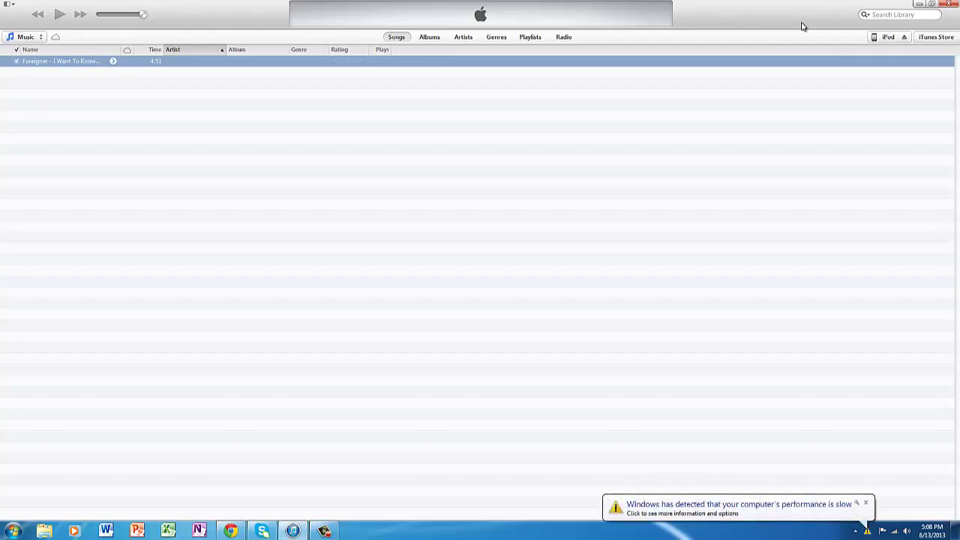
Step: Switch Windows to the Windows 7 Basic color scheme from the slow-performance warning and close the notice
{"action": "left_click", "coordinate": [866, 503]}
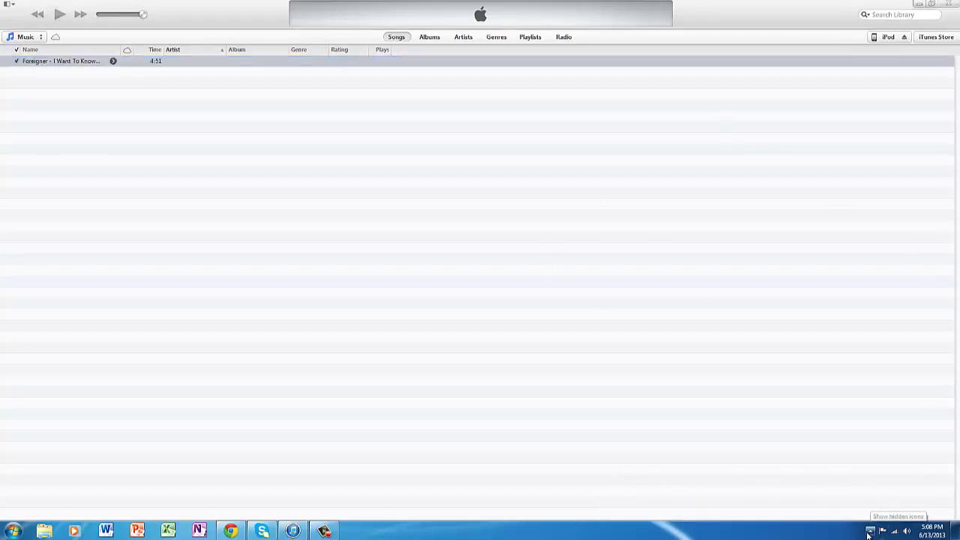
{"action": "left_click", "coordinate": [868, 534]}
{"action": "left_click", "coordinate": [869, 533]}
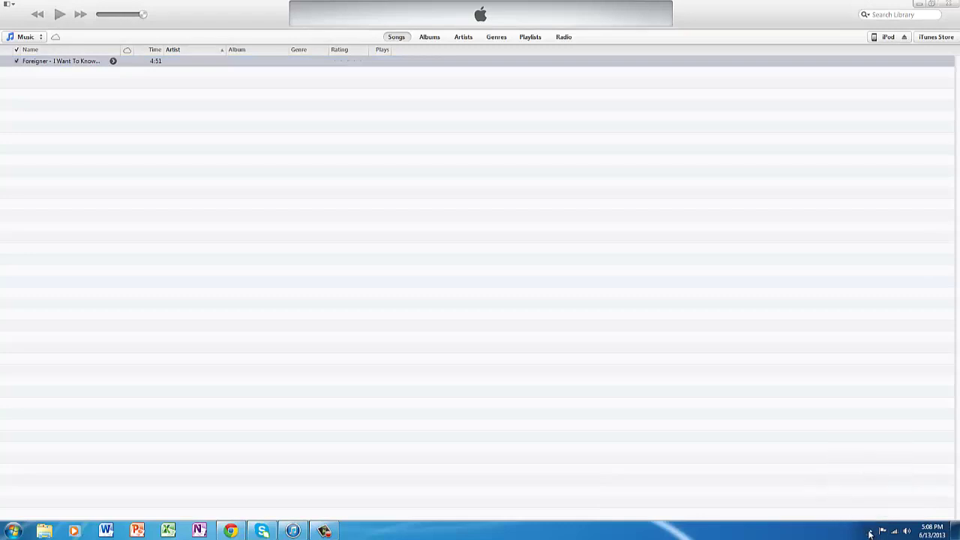
{"action": "left_click", "coordinate": [869, 533]}
{"action": "left_click", "coordinate": [869, 533]}
{"action": "left_click", "coordinate": [776, 511]}
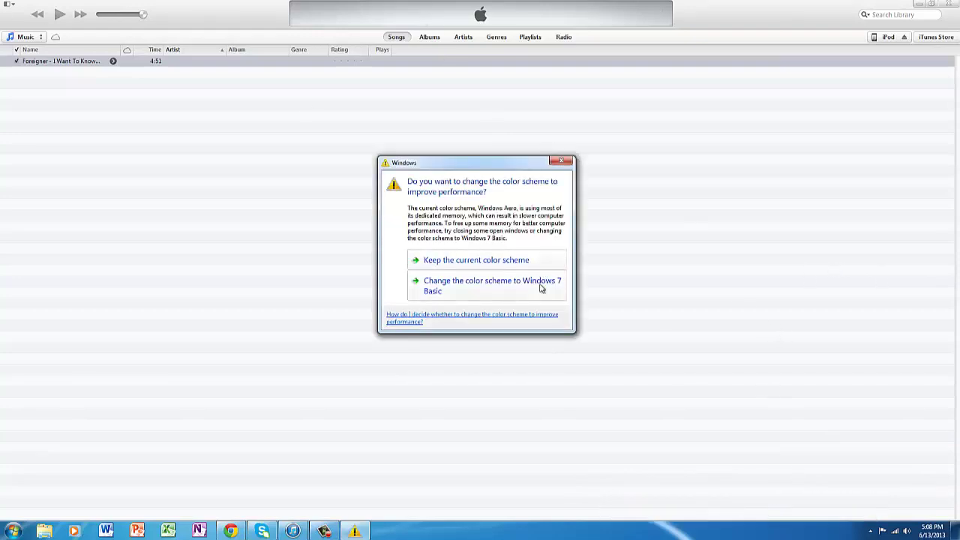
{"action": "key", "text": "Escape"}
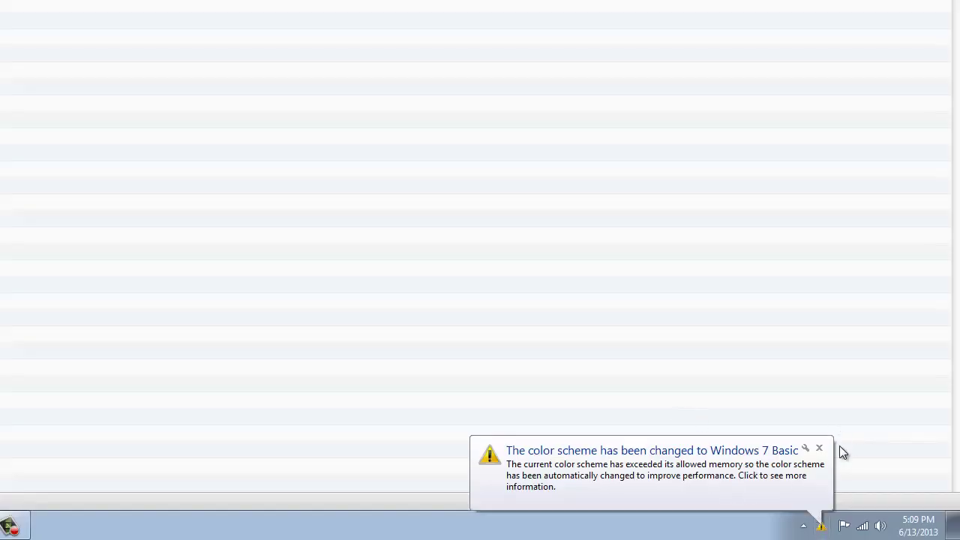
{"action": "left_click", "coordinate": [819, 449]}
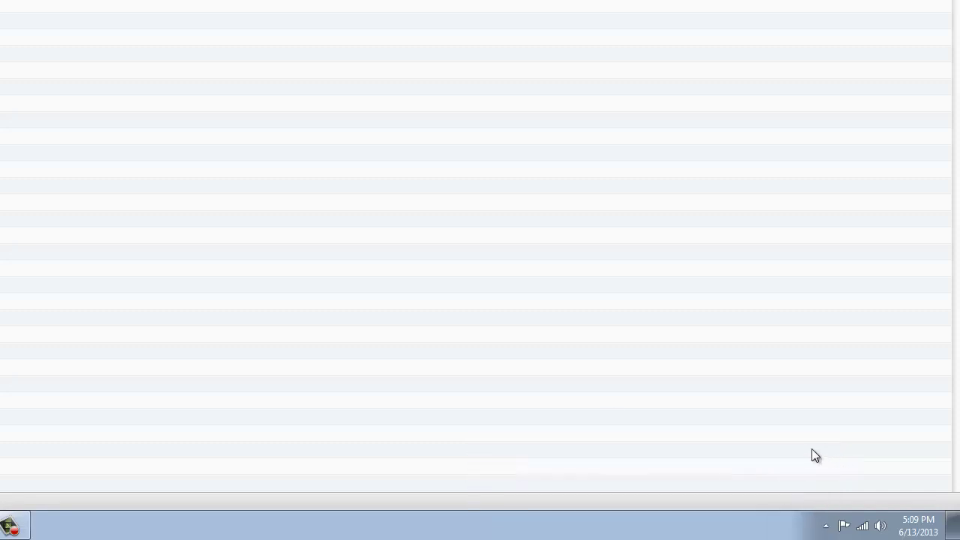